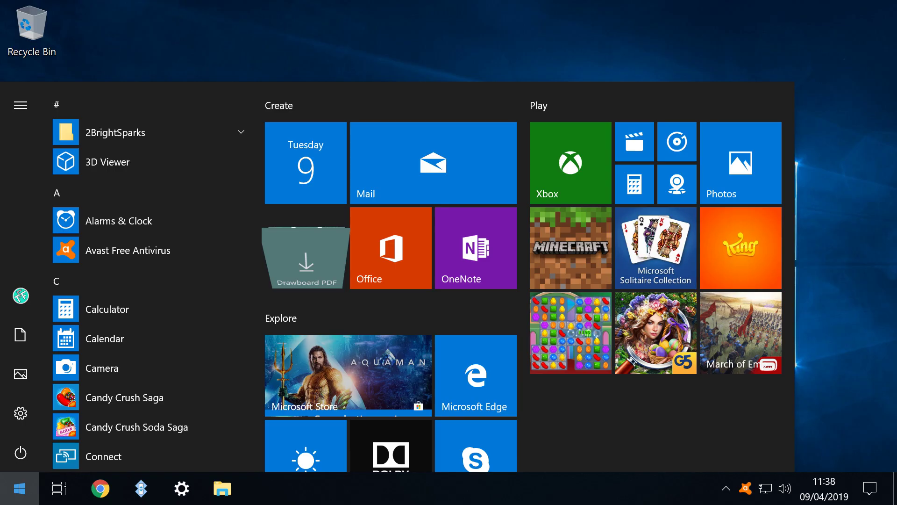
Step: Search 'up' from Start and open the Windows Update settings
text(up)
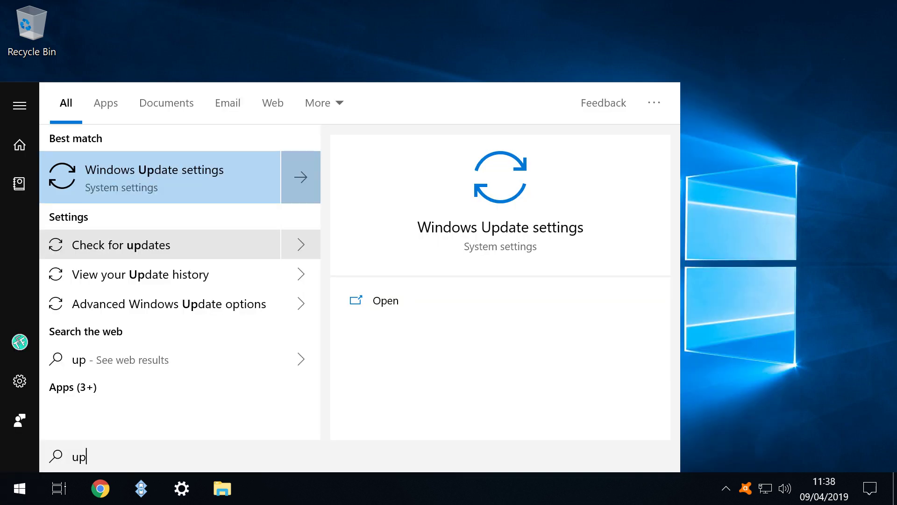
key(Return)
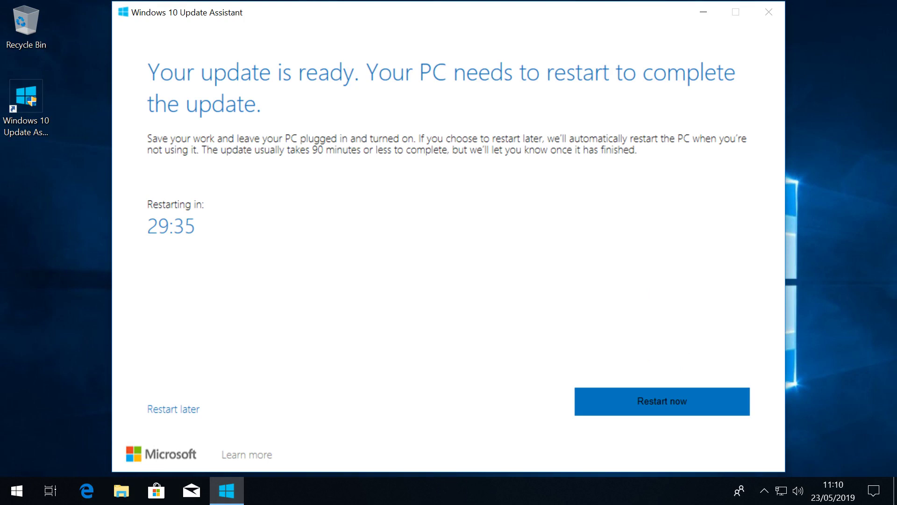
Step: Restart the PC now to apply the May 2019 Update
key(Return)
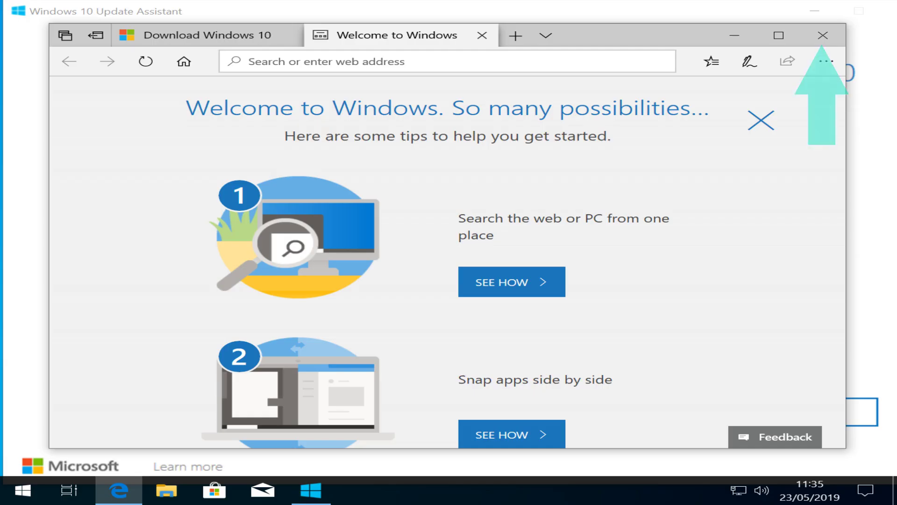
Step: Close Edge's Welcome to Windows page and exit the finished Update Assistant
key(alt+F4)
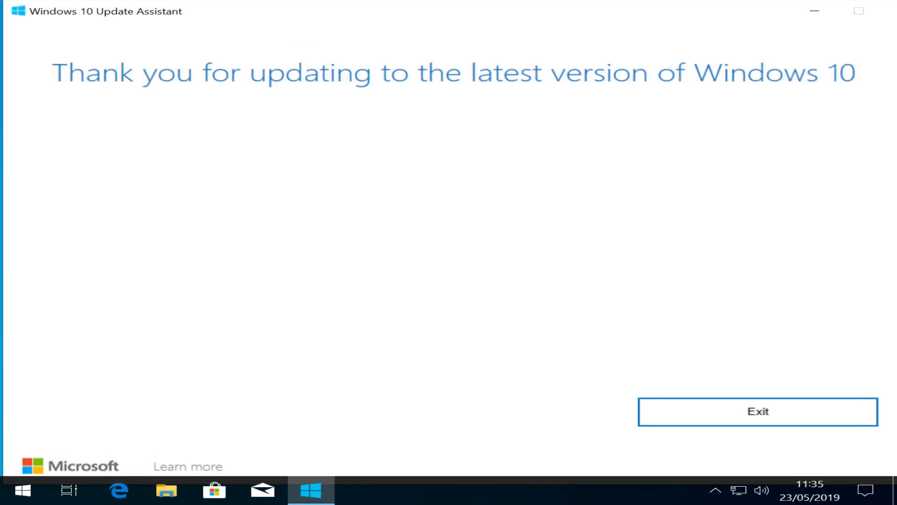
key(Return)
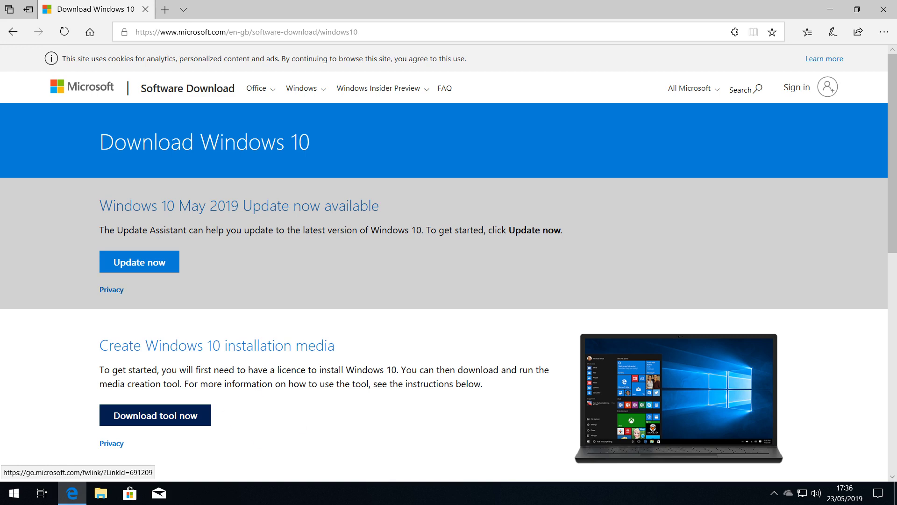
Step: Download the Windows 10 media creation tool from the software-download page
click(155, 415)
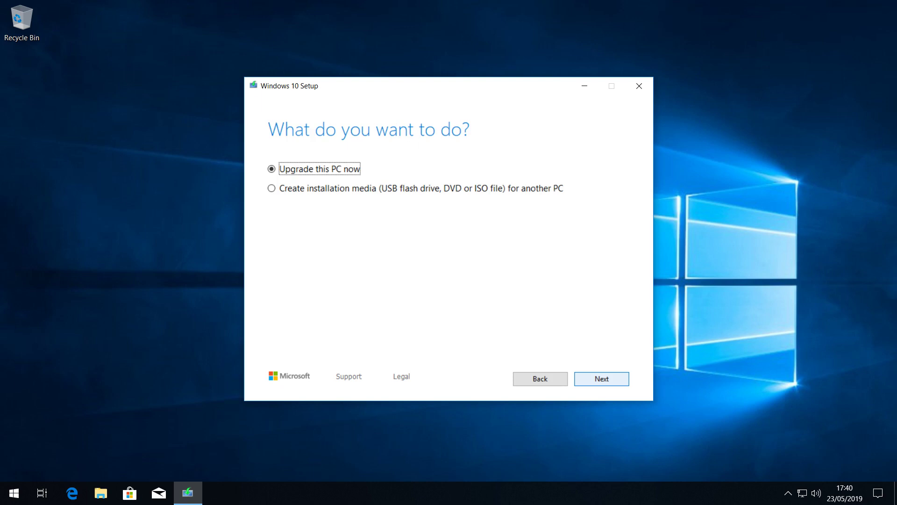
Step: Choose to create installation media for another PC and turn off the recommended options
click(272, 188)
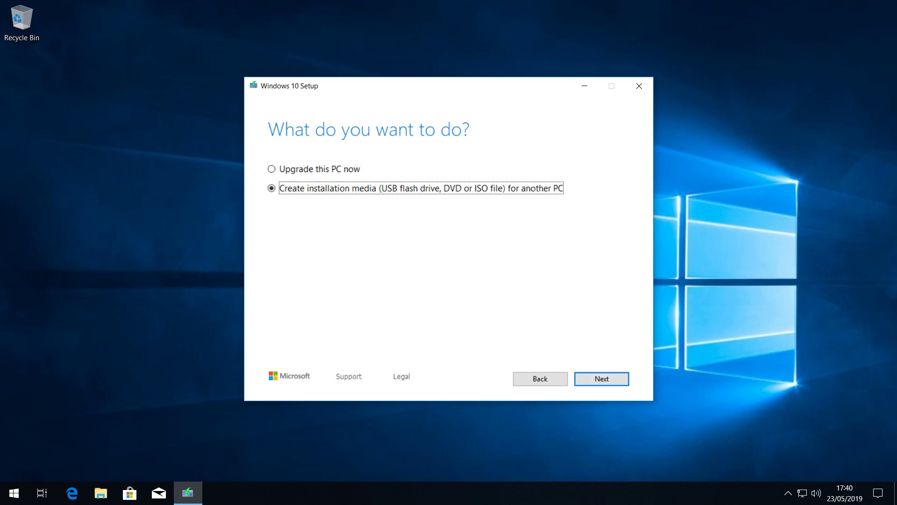
key(Return)
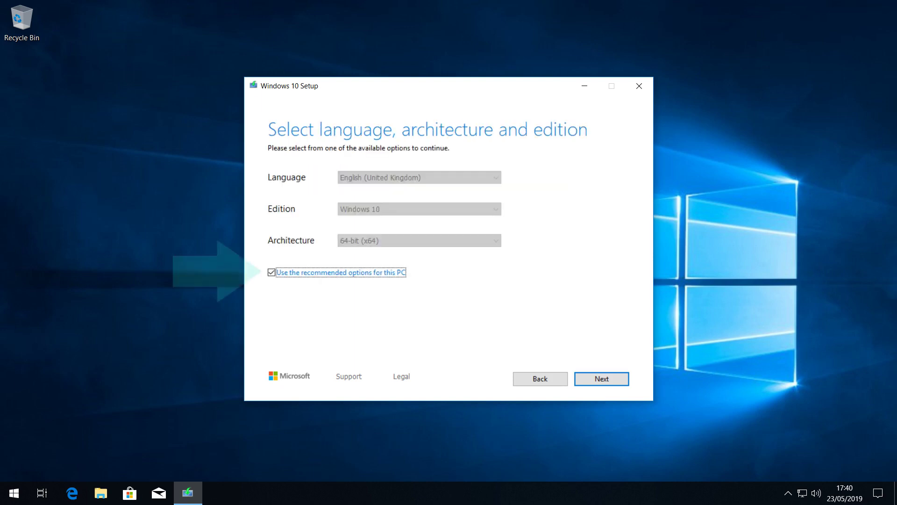
key(space)
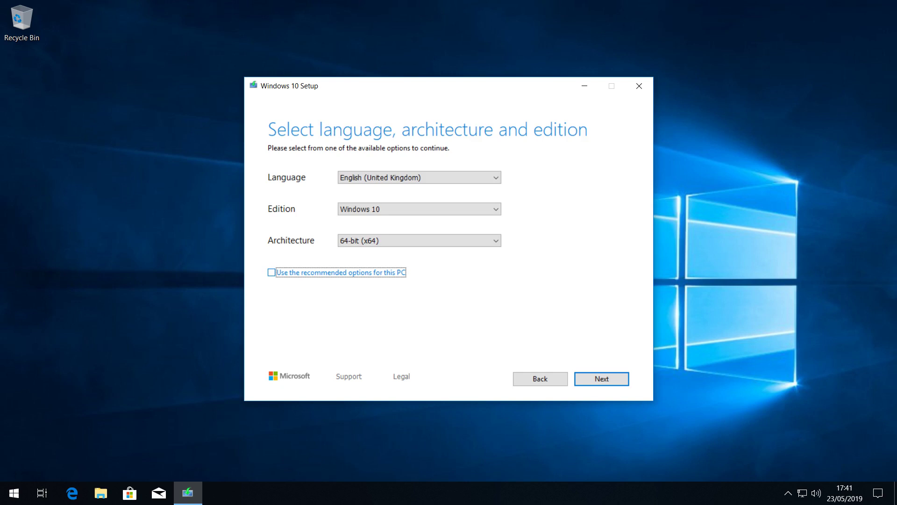
Step: Review the language list and set the architecture to Both
key(shift+Tab)
key(shift+Tab)
key(shift+Tab)
key(alt+Down)
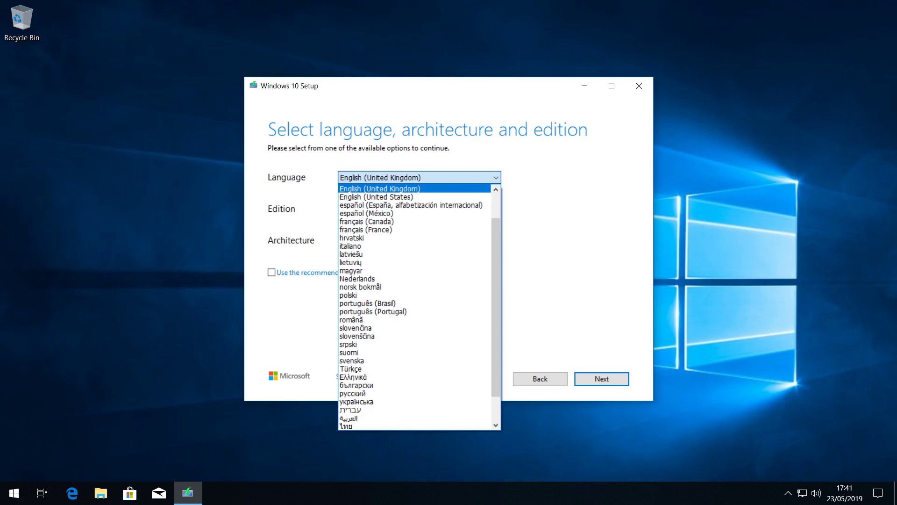
key(Escape)
key(Tab)
key(Tab)
key(alt+Down)
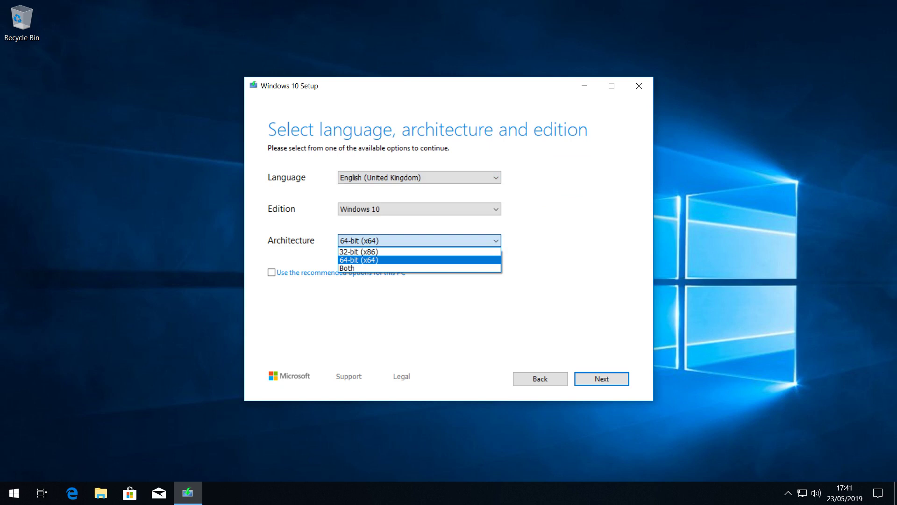
key(Down)
key(Return)
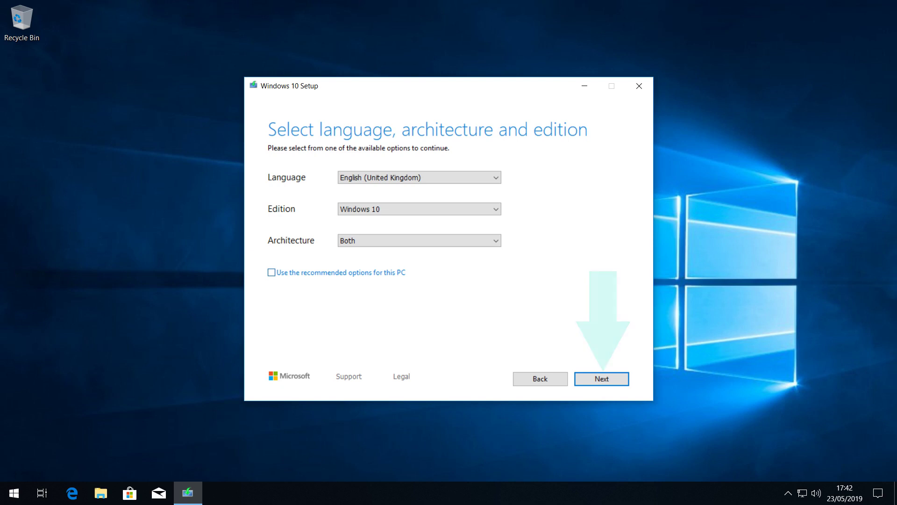
Step: Choose ISO file as the media type and continue to the save location
key(Return)
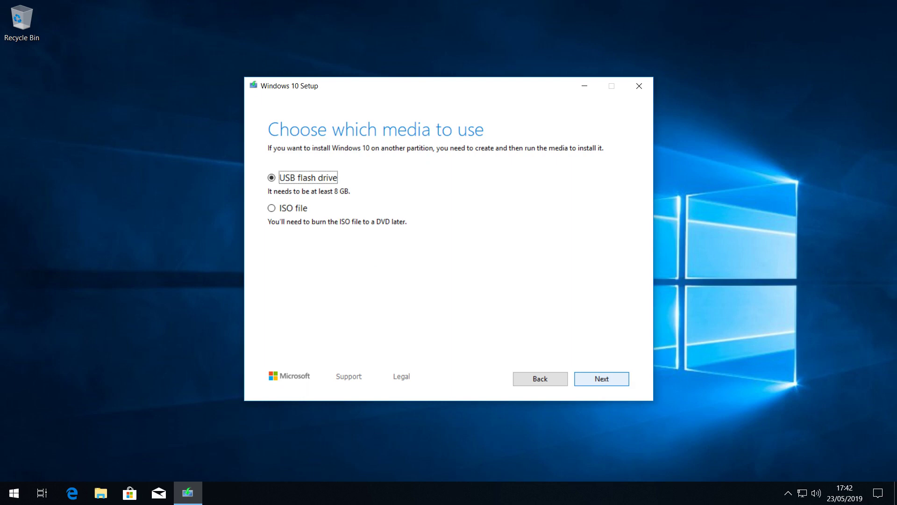
click(271, 208)
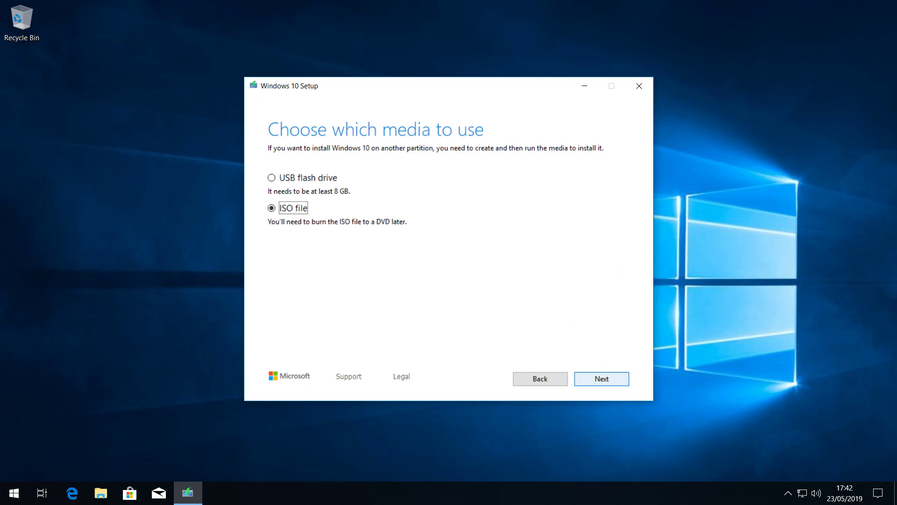
key(Return)
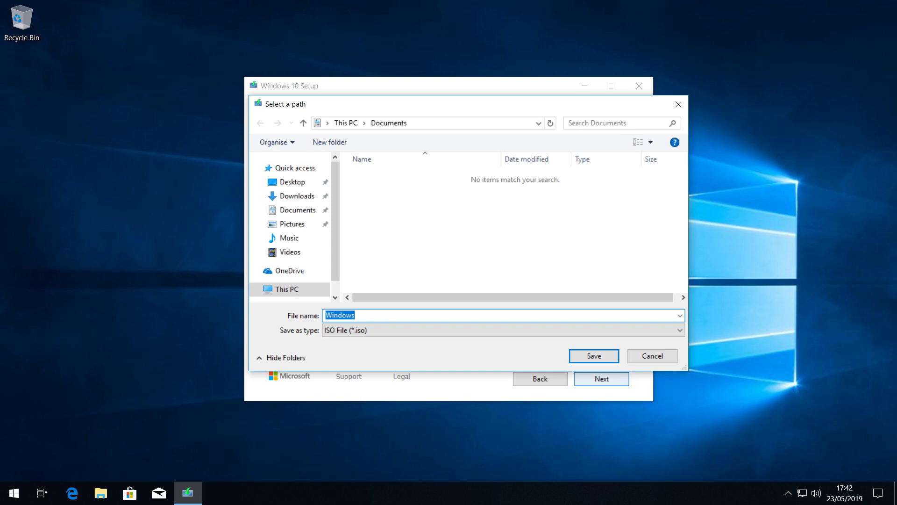
Step: Save the ISO to Downloads as 'Windows 10 May 2019 Update' and start building it
click(297, 196)
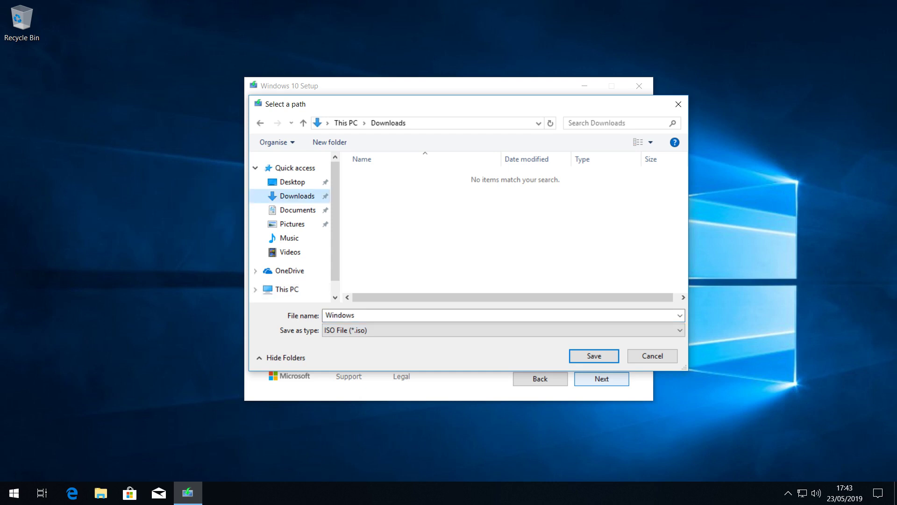
key(alt+n)
text(Windows 10 May 2019 Update)
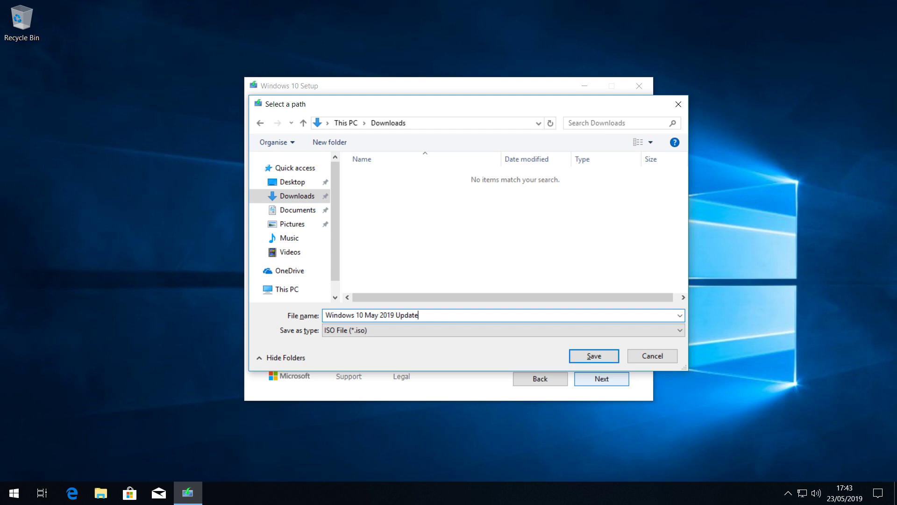
key(Return)
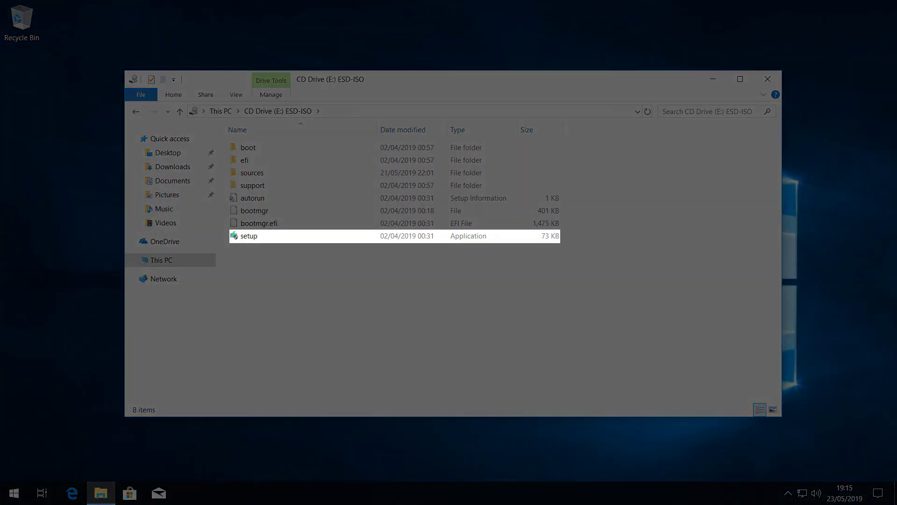
Step: Run setup from the mounted ISO and allow it through User Account Control
key(Return)
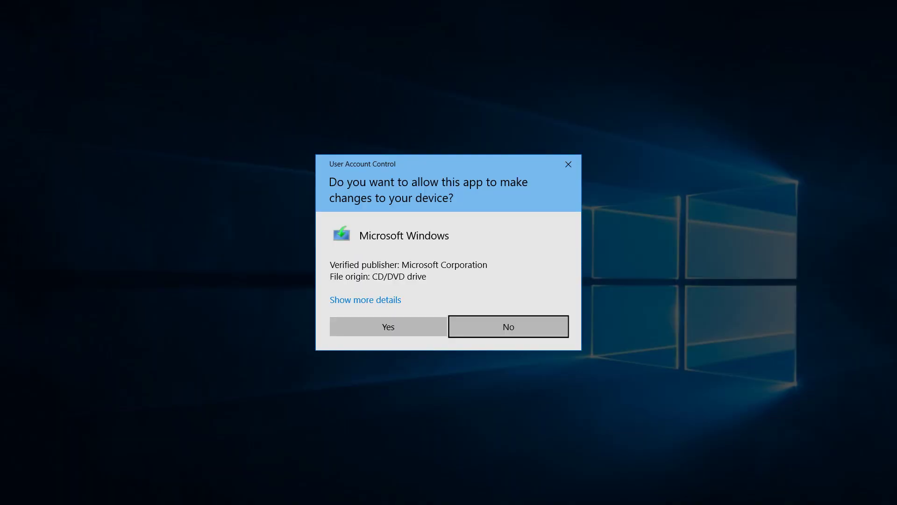
key(alt+y)
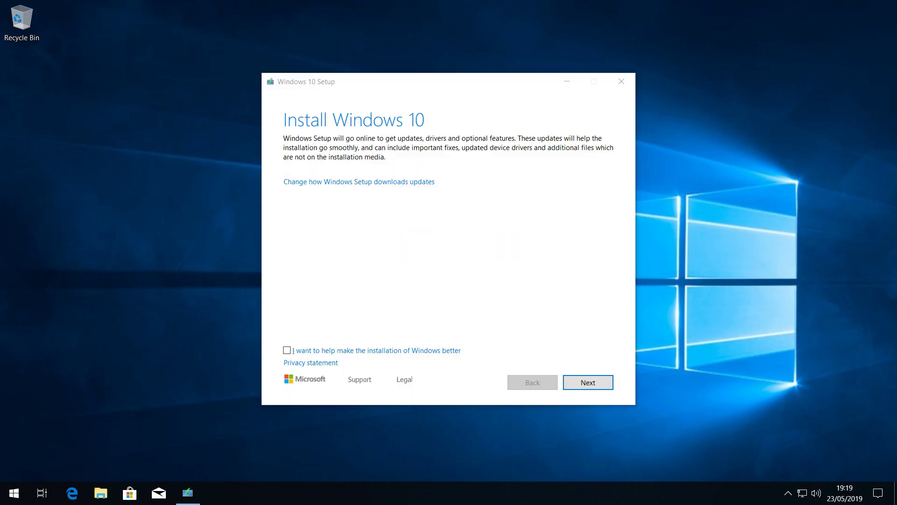
Step: Keep 'Download updates, drivers and optional features' selected and continue setup
click(359, 182)
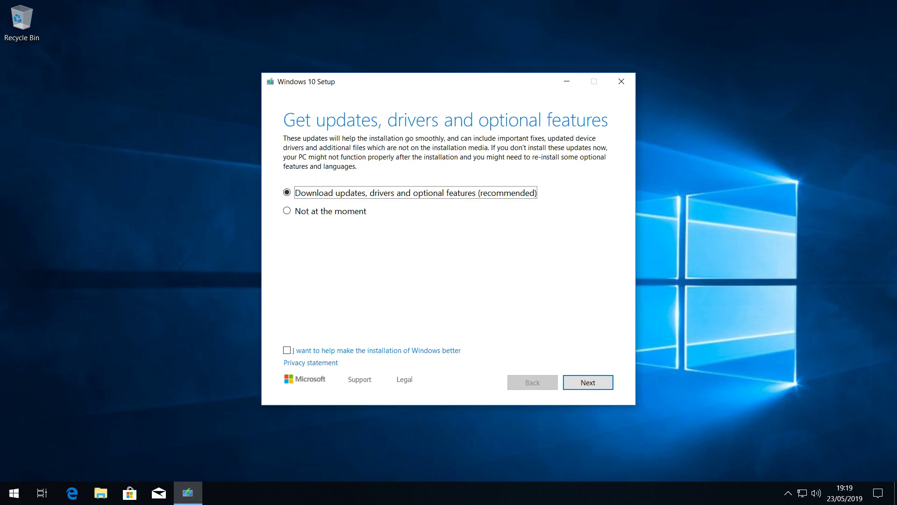
key(Return)
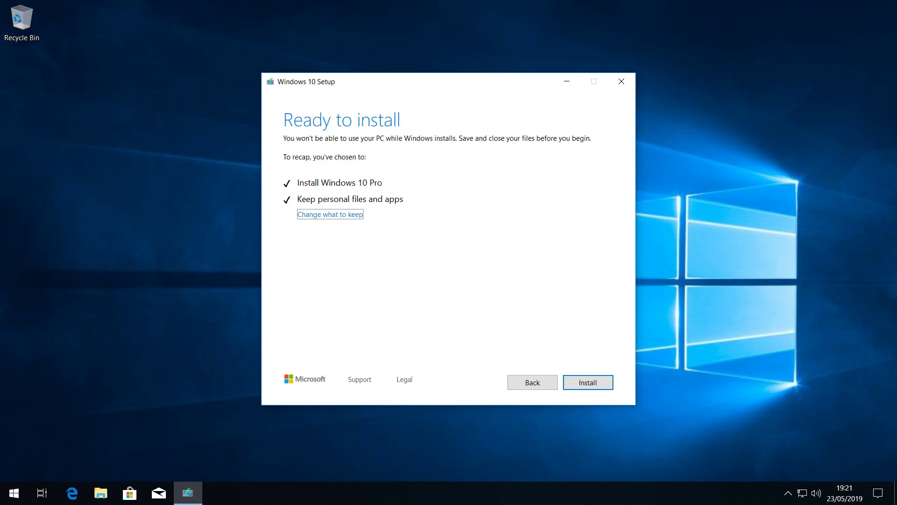
Step: Install Windows 10 Pro keeping personal files and apps
key(Return)
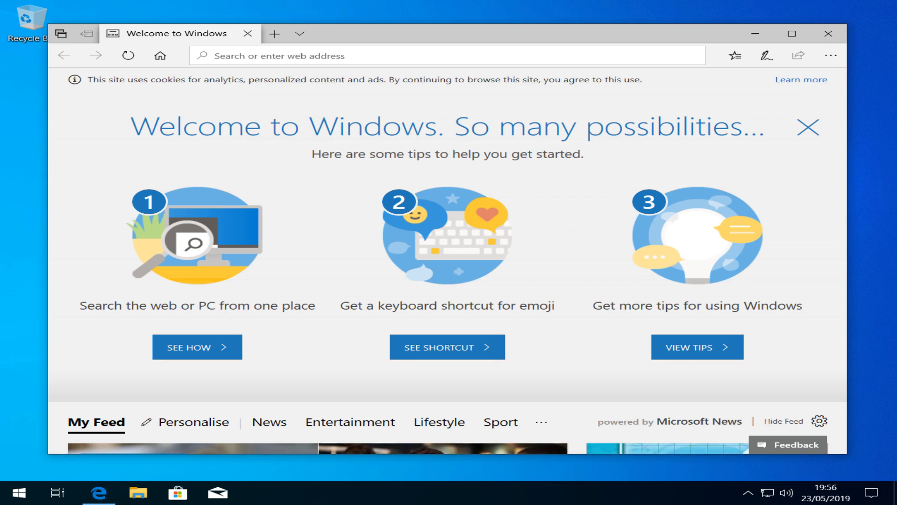
Step: Close Edge's Welcome to Windows page with Alt+F4
key(alt+F4)
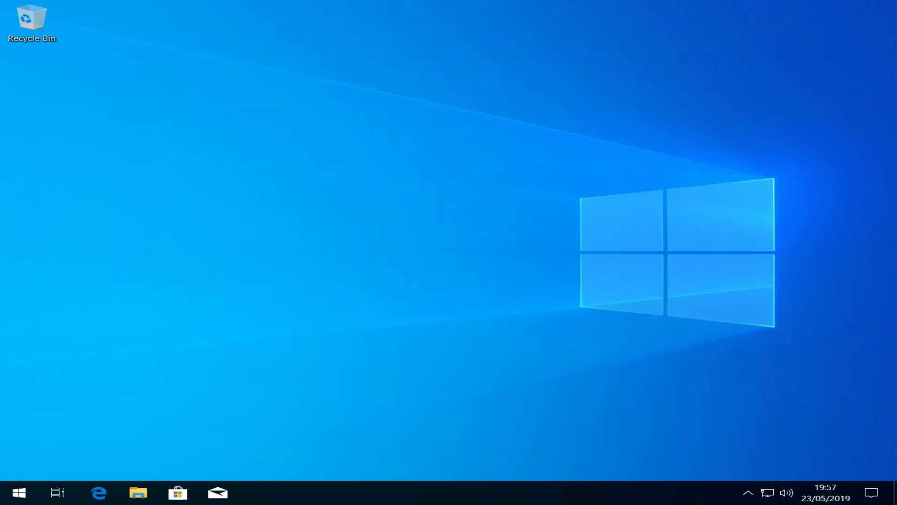